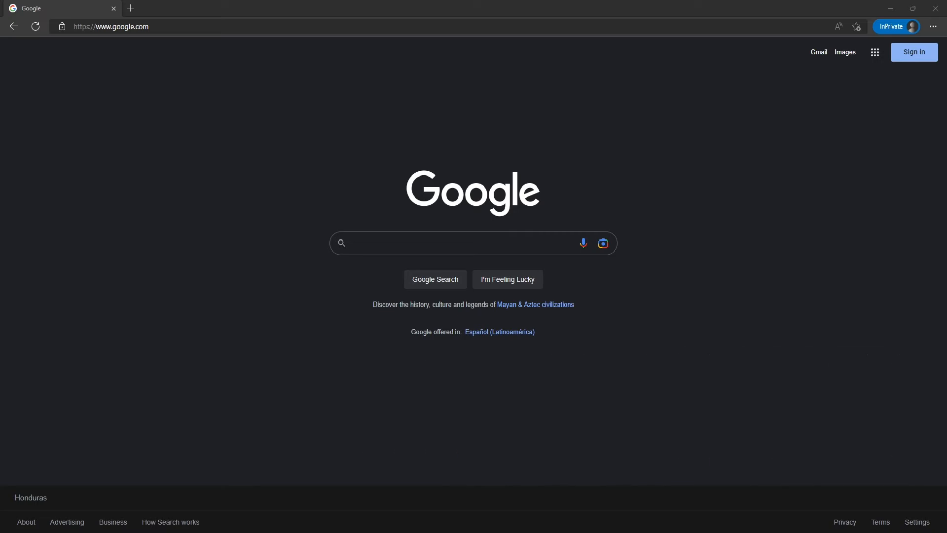
Step: Run a Google search for "mini conda"
left_click(477, 241)
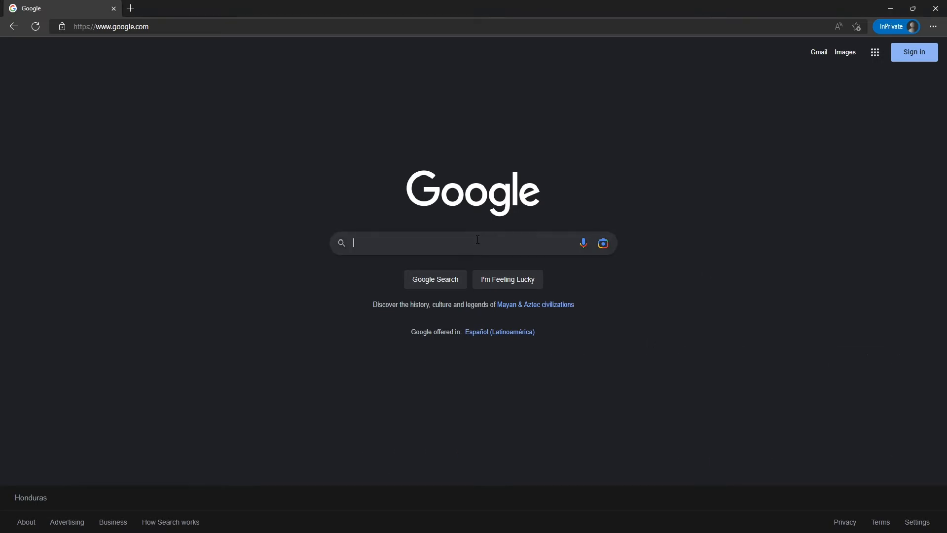
type("mini conda")
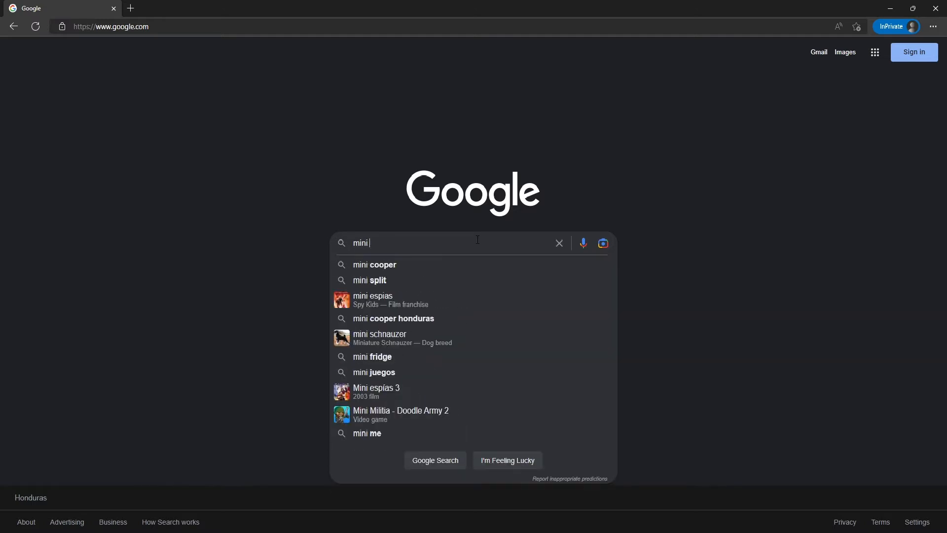
key("Return")
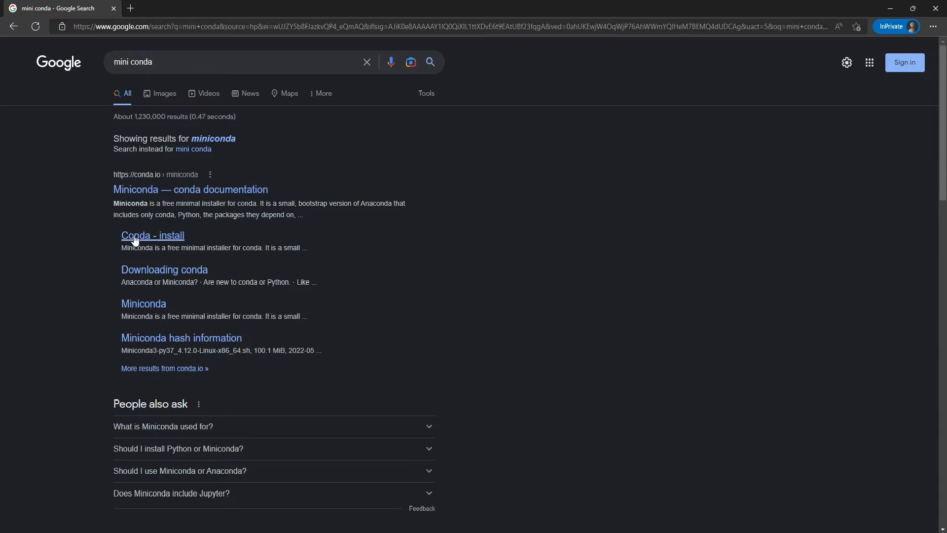
Step: Open the Miniconda documentation result and start downloading the Windows 64-bit installer
left_click(143, 191)
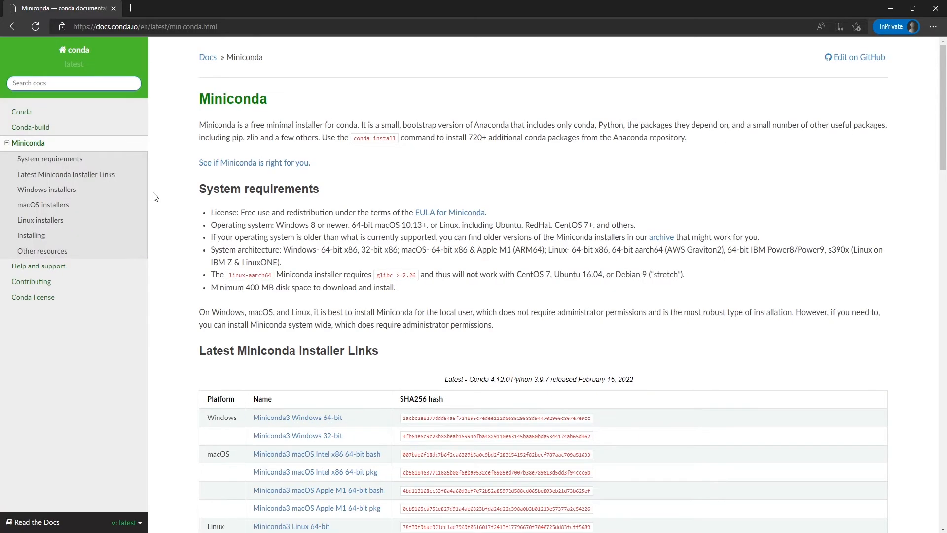
mouse_move(259, 189)
scroll(200, 189, "down", 3)
scroll(203, 191, "down", 3)
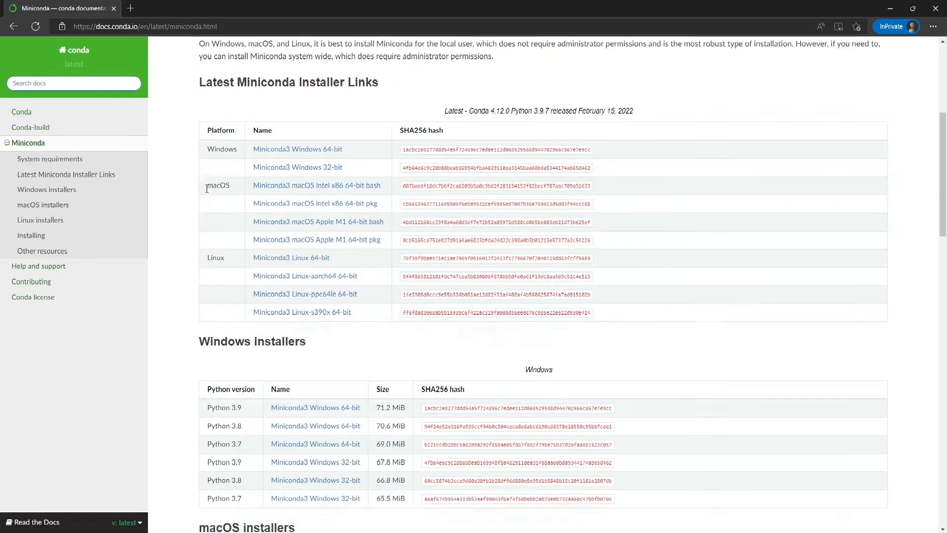
scroll(206, 193, "down", 1)
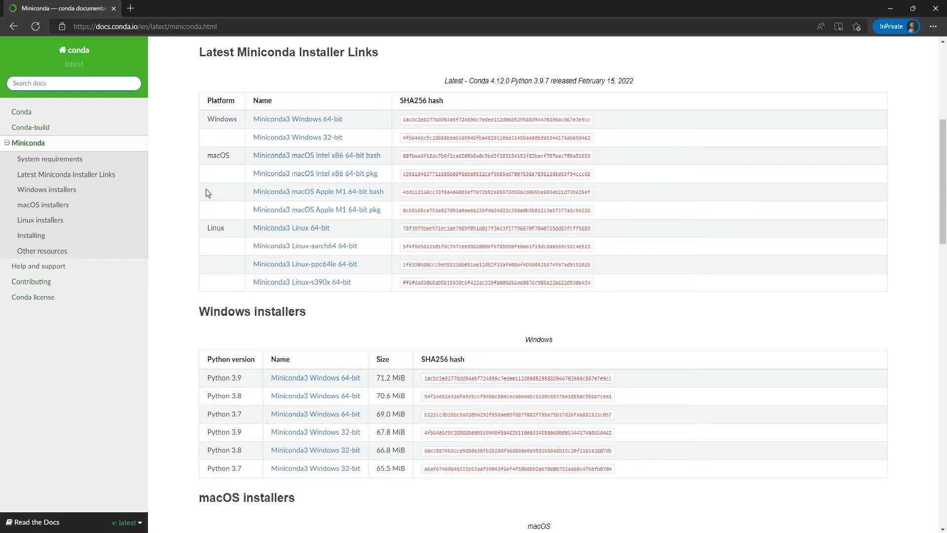
scroll(206, 193, "up", 1)
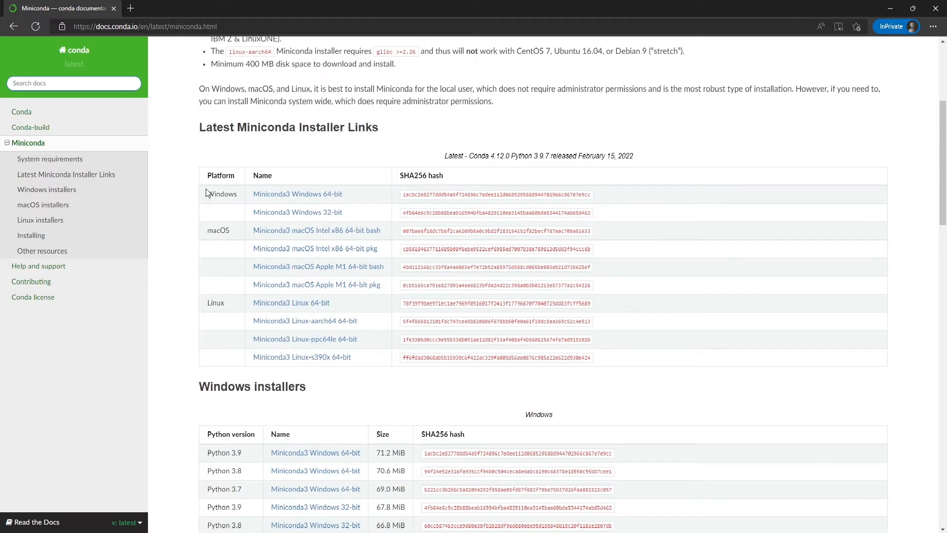
left_click(309, 198)
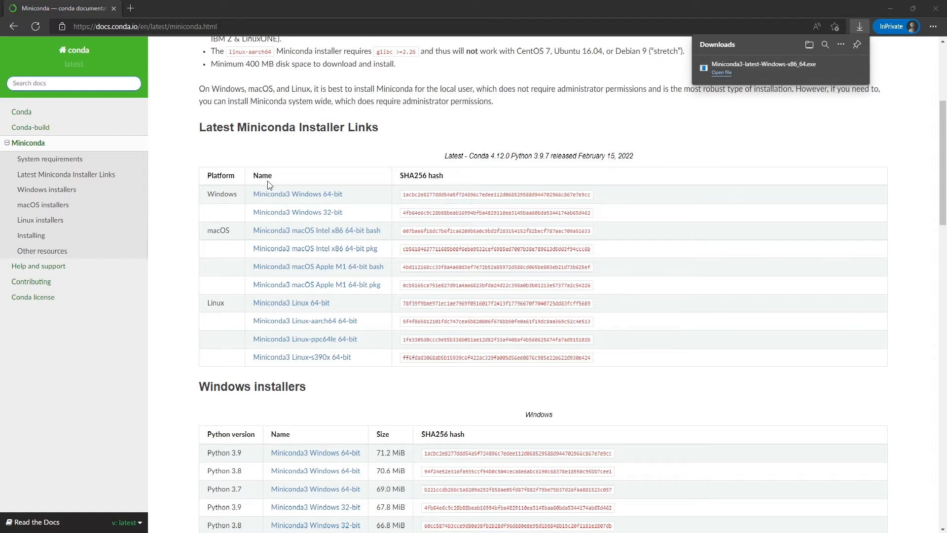
Step: Launch the downloaded Miniconda3 installer from the Edge Downloads flyout
left_click_drag(533, 294, 525, 265)
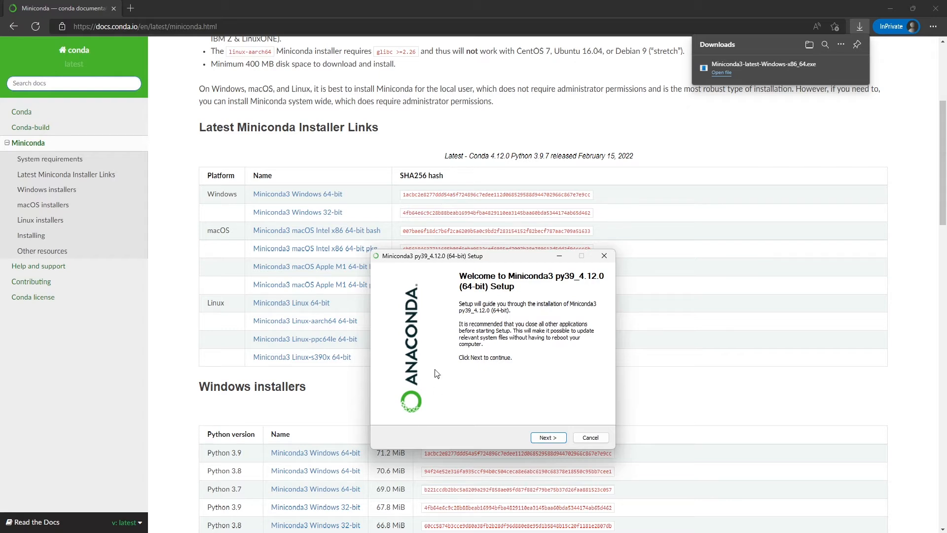
Step: Accept the license and keep Just Me with the default install folder
left_click_drag(450, 258, 427, 227)
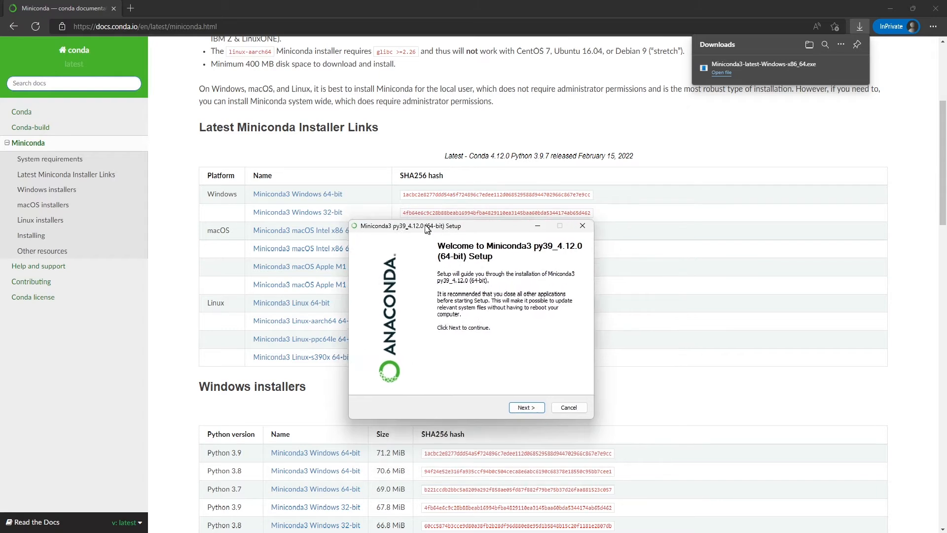
left_click(525, 406)
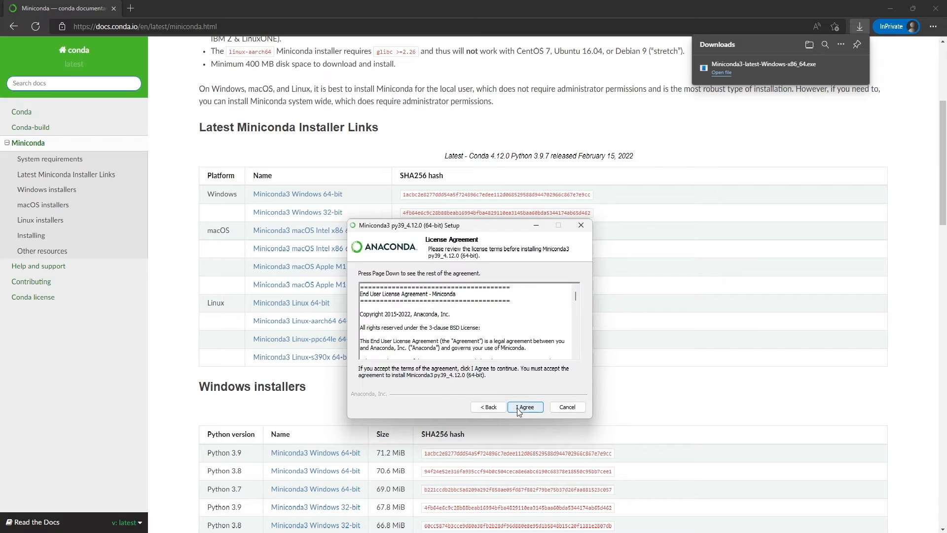
mouse_move(576, 296)
left_mouse_down()
mouse_move(576, 313)
mouse_move(584, 283)
left_mouse_up()
left_click(526, 407)
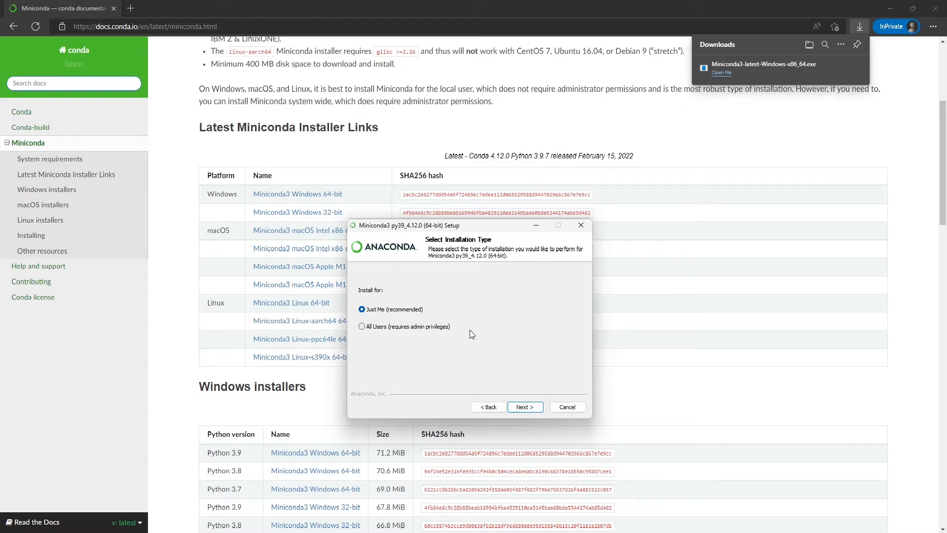
left_click(523, 407)
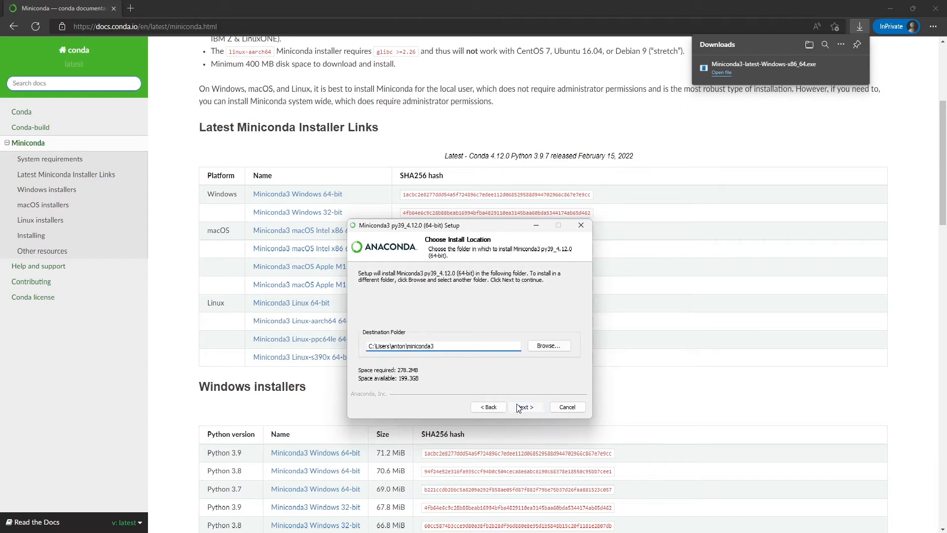
left_click(521, 409)
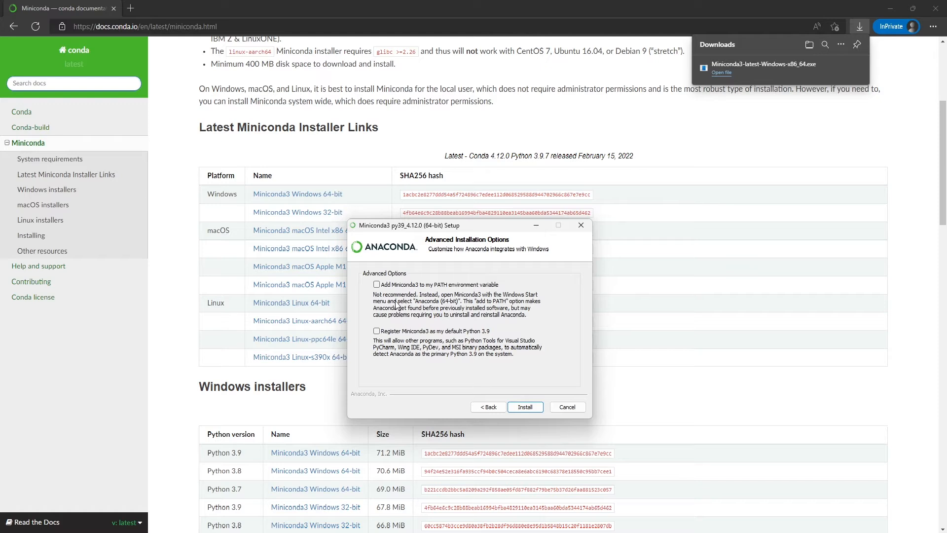
Step: Run the installation with the detailed log shown and continue to the final page
left_click(525, 407)
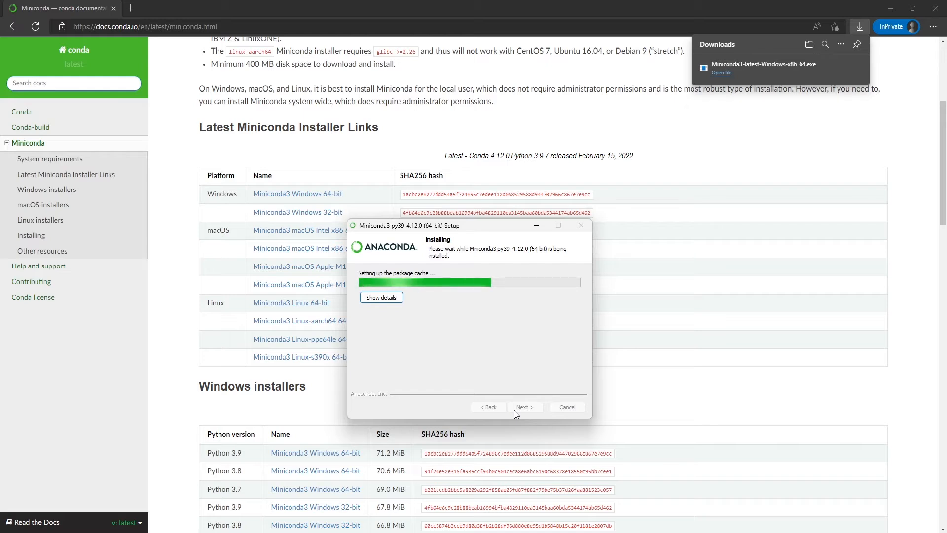
left_click(385, 299)
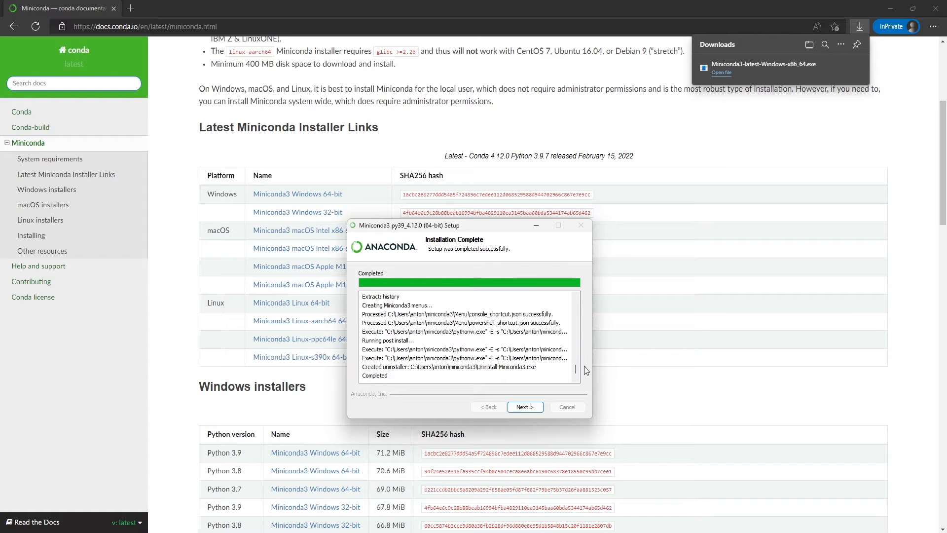
left_click(524, 408)
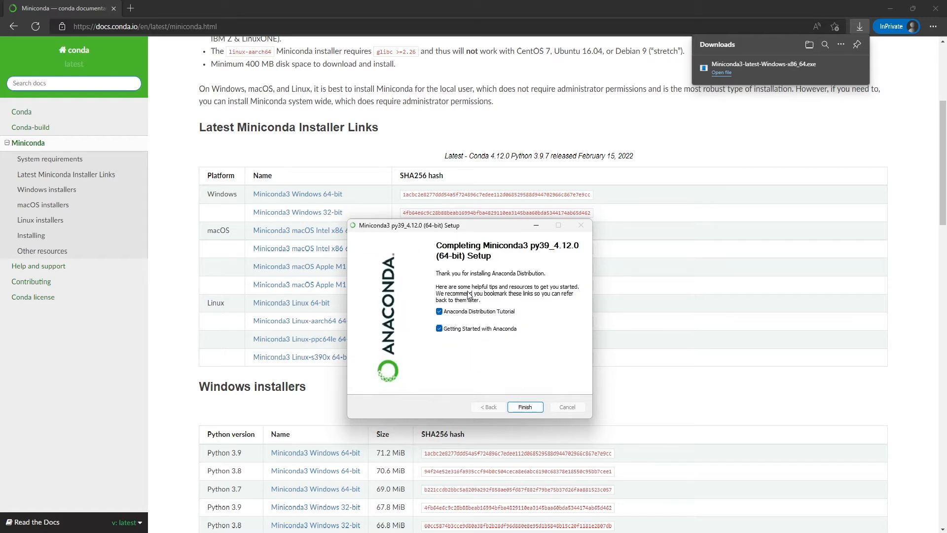
Step: Finish setup with the Anaconda tutorial and Getting Started options unticked
left_click(459, 312)
left_click(462, 329)
left_click(525, 407)
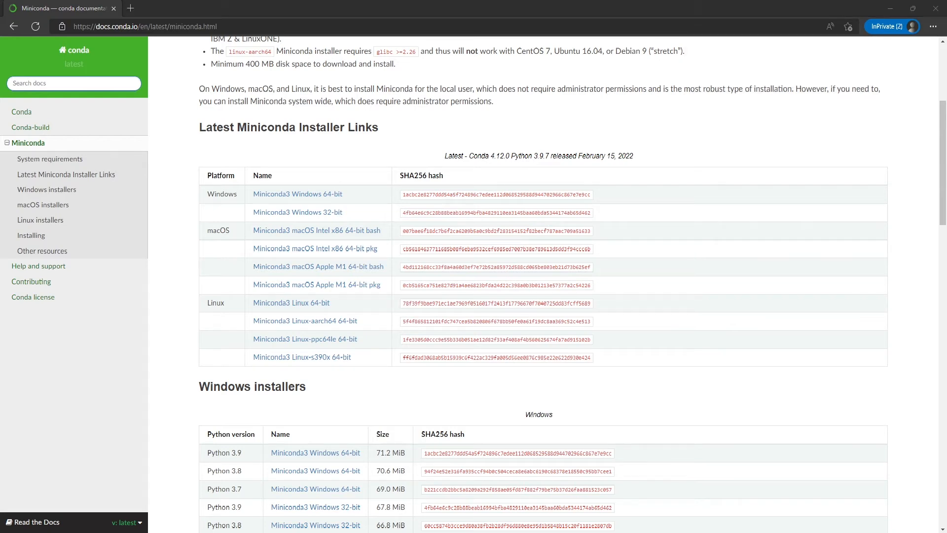
Step: Launch Anaconda Prompt (miniconda3) from Start and switch it to drive E:
key("super")
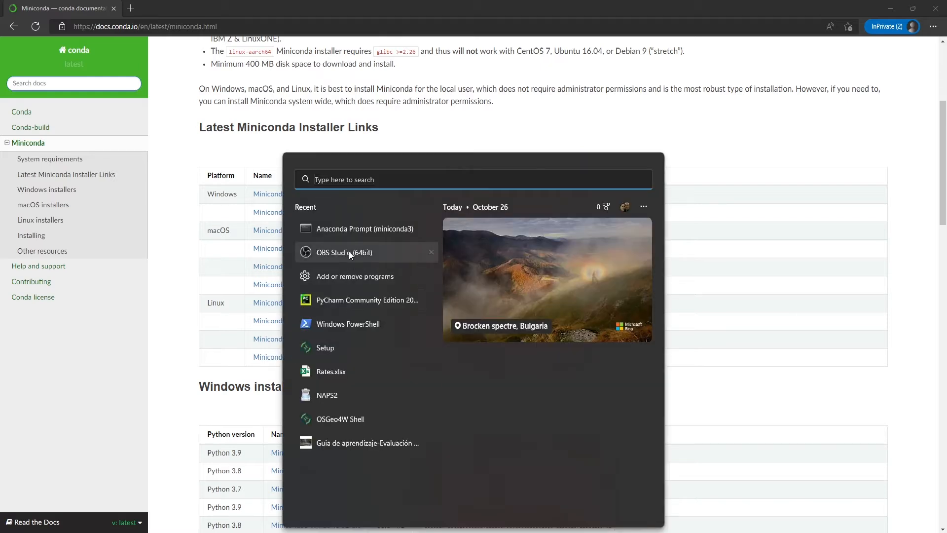
left_click(349, 229)
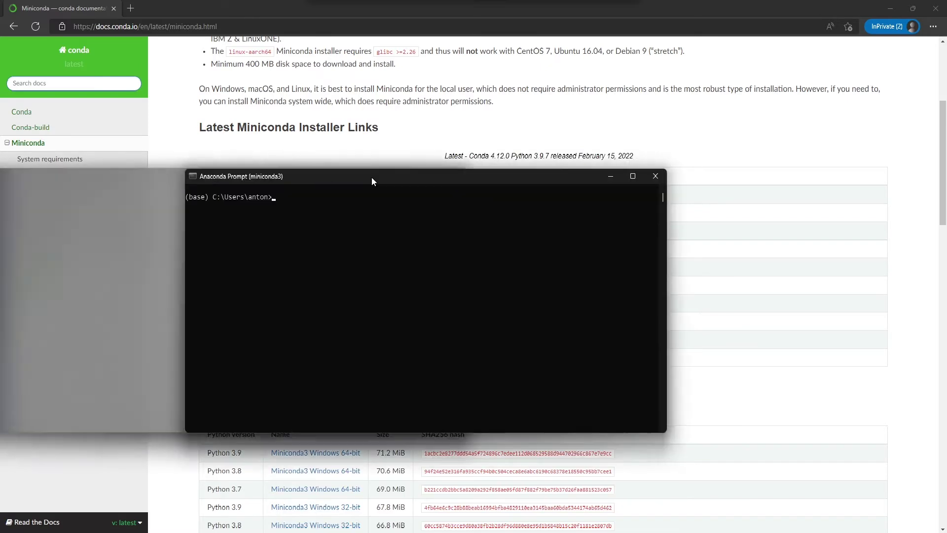
left_click_drag(372, 180, 441, 235)
type("e:")
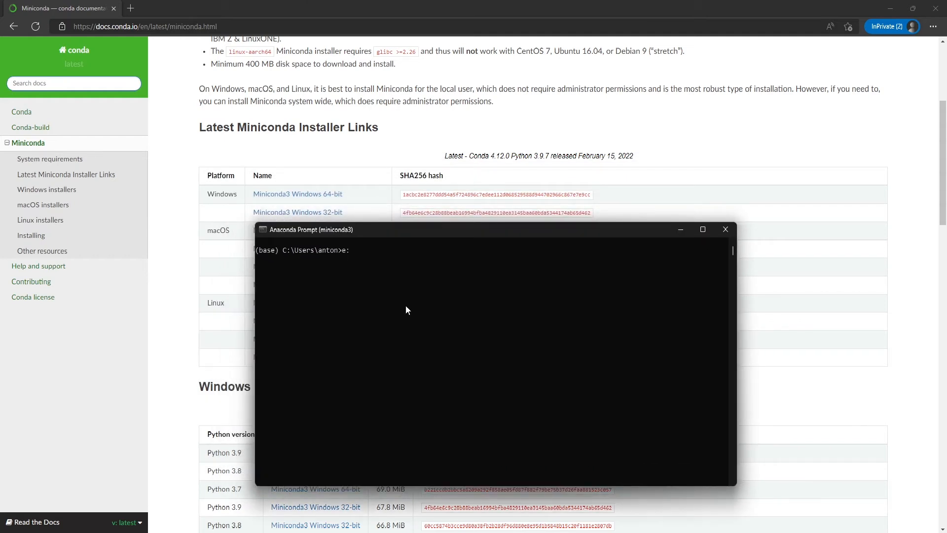
key("Return")
type("md")
type(" conda")
Step: Create a conda folder on E:, move into it and run conda list
key("Return")
type("cd conda")
key("Return")
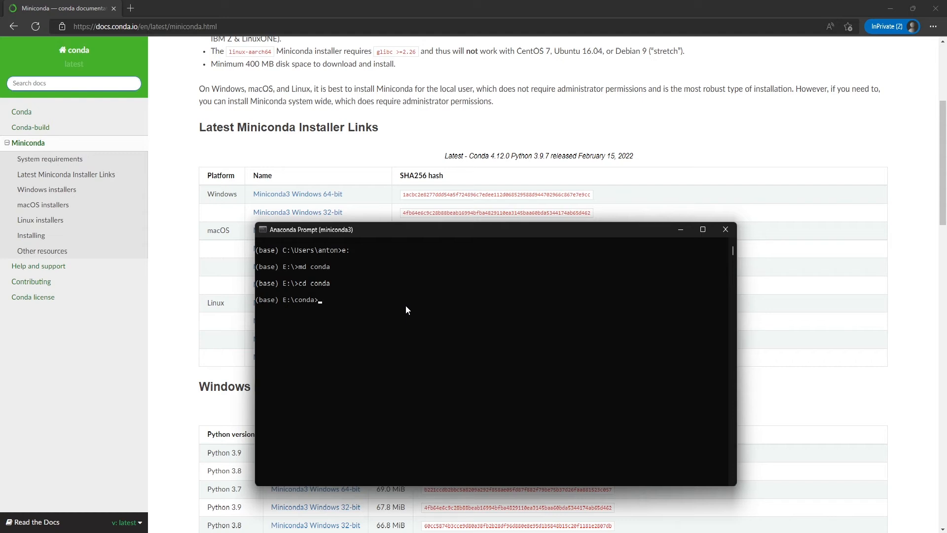
type("conda list")
key("Return")
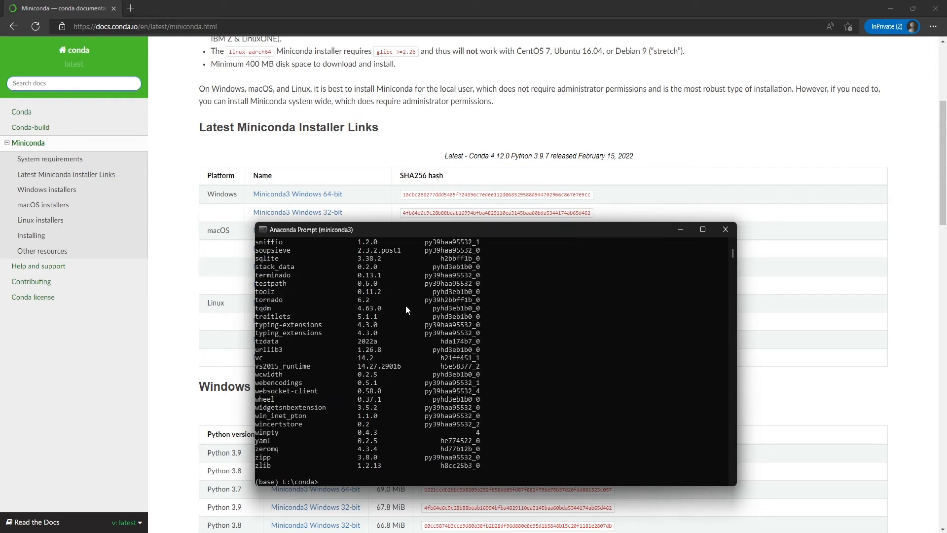
Step: Enlarge the console to read the conda list output, then return it to the front
left_click_drag(377, 223, 384, 101)
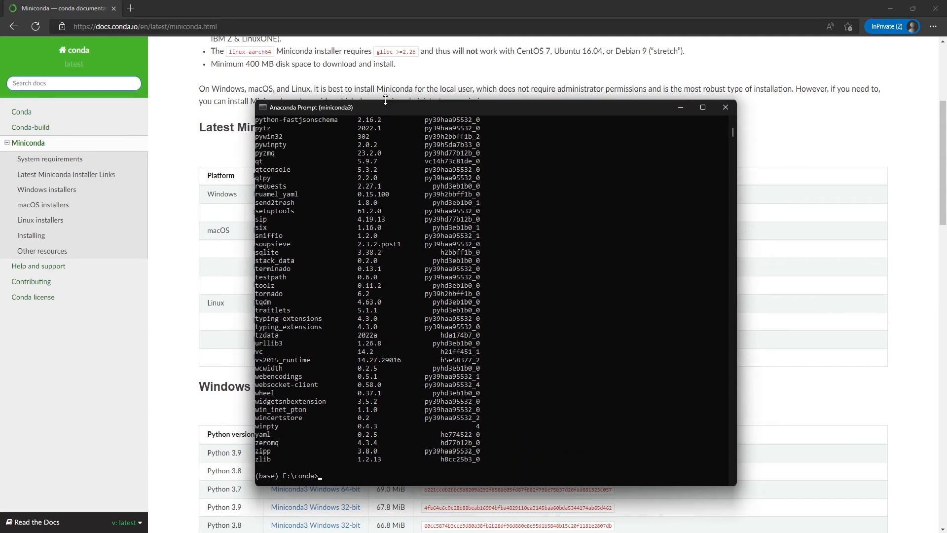
scroll(407, 284, "up", 2)
scroll(406, 283, "up", 5)
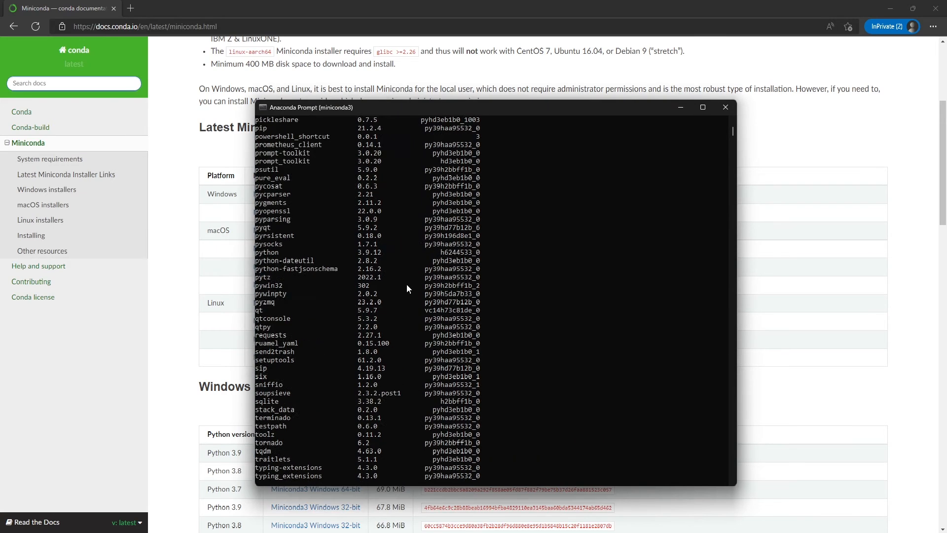
scroll(406, 284, "up", 5)
scroll(406, 284, "up", 5)
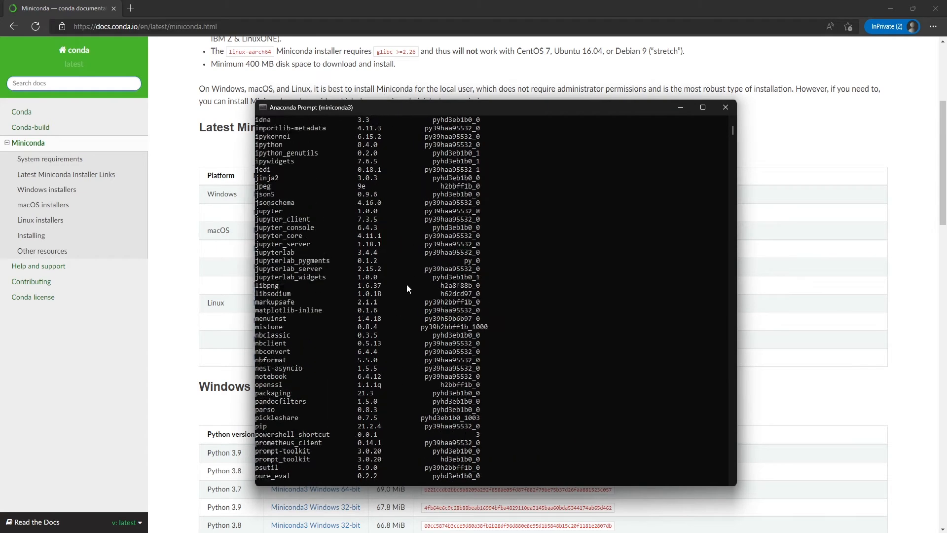
scroll(406, 284, "up", 5)
scroll(407, 284, "up", 3)
scroll(406, 284, "up", 2)
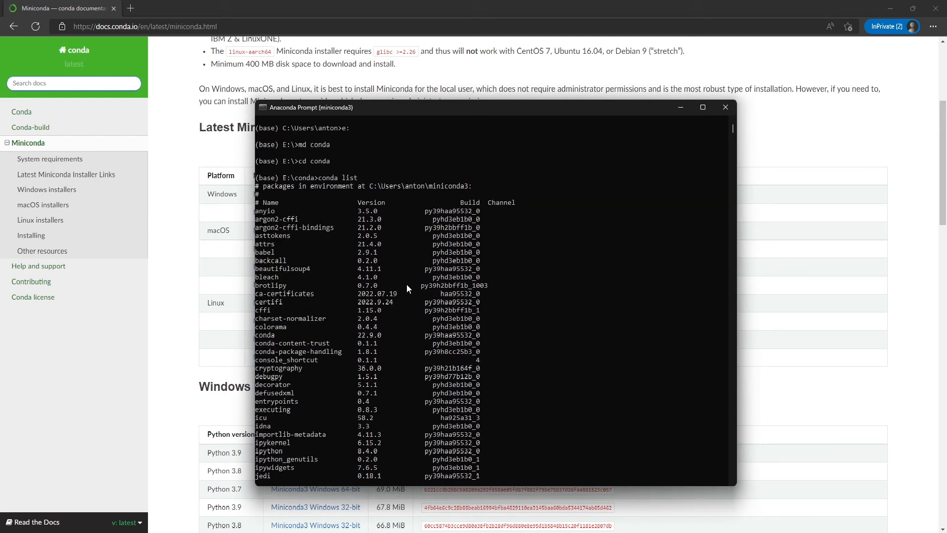
scroll(407, 284, "down", 5)
scroll(407, 284, "down", 5)
scroll(406, 284, "down", 5)
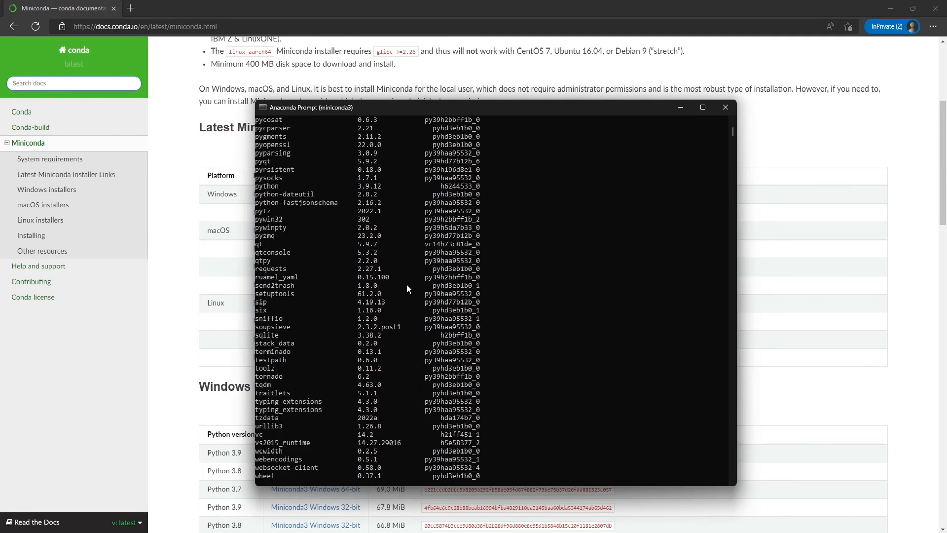
scroll(406, 284, "down", 5)
scroll(407, 284, "down", 3)
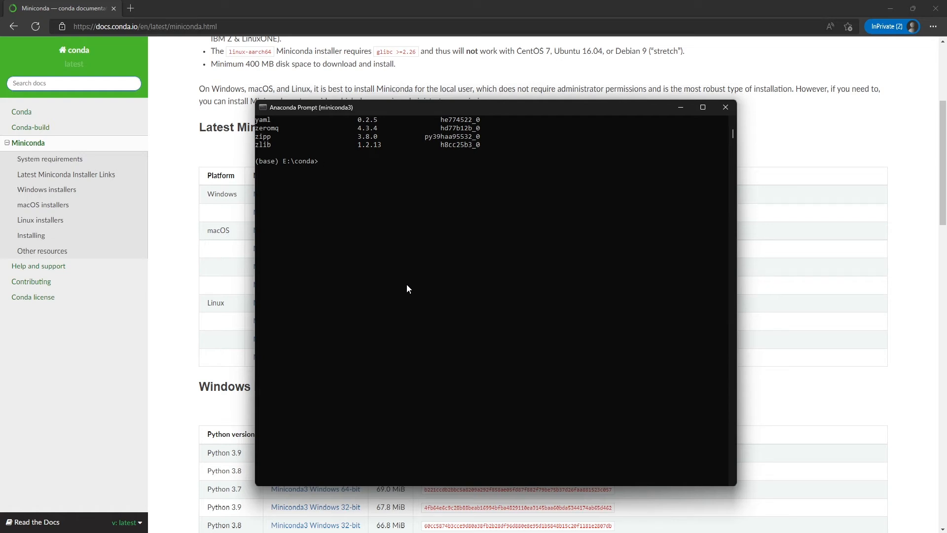
left_click(814, 296)
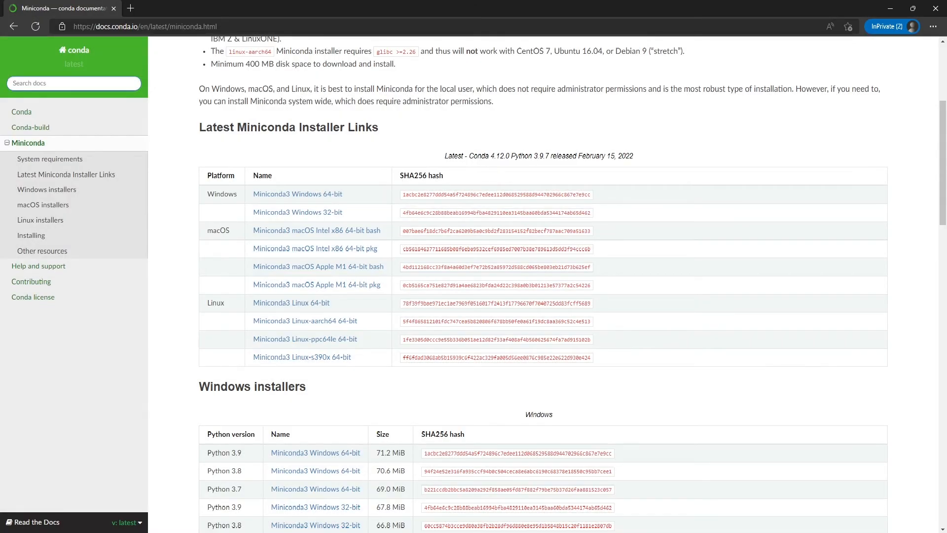
key("alt+Tab")
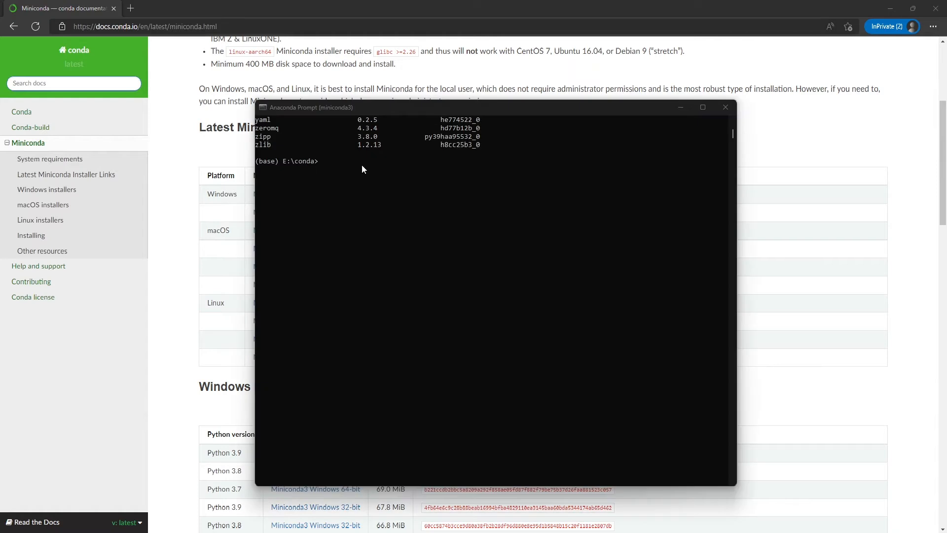
Step: Run conda install jupyter, see it already installed, and clear the screen with cls
left_click(347, 172)
type("conda inst")
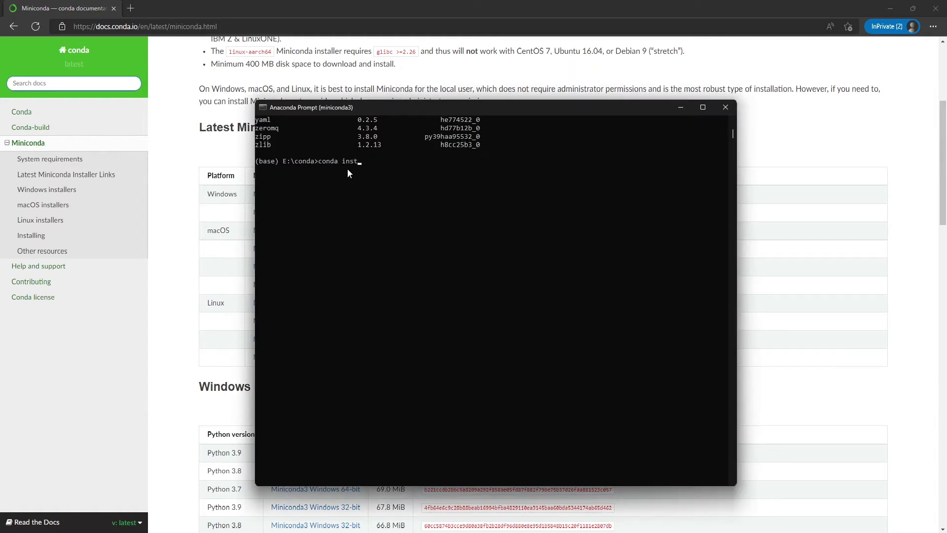
type("all jupyter")
key("Return")
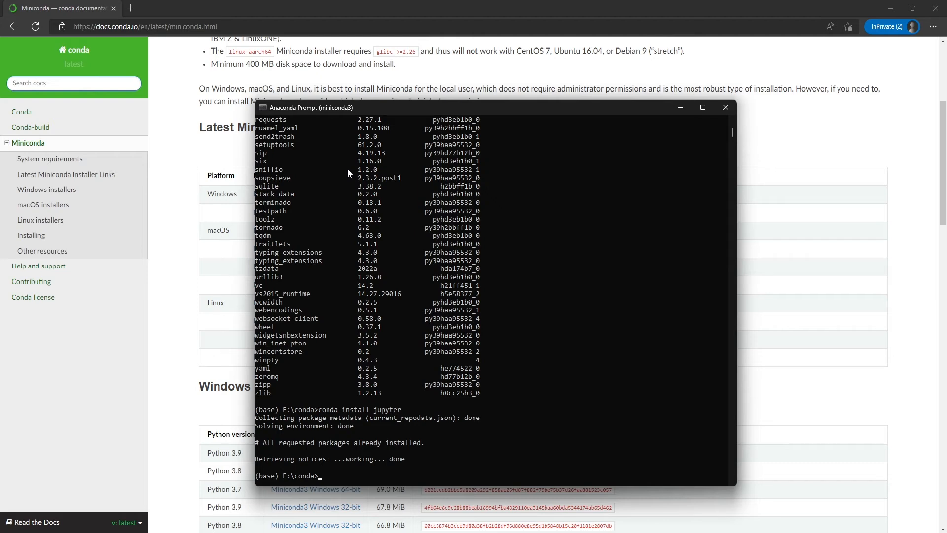
type("cls")
key("Return")
type("conda ")
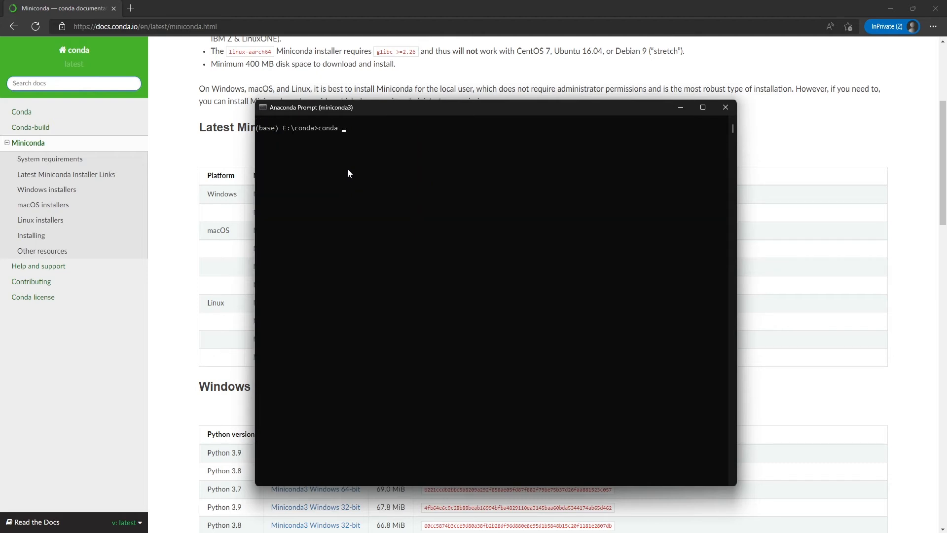
type("install pandas")
Step: Run conda install pandas and confirm y to add pandas, numpy and dependencies
key("Return")
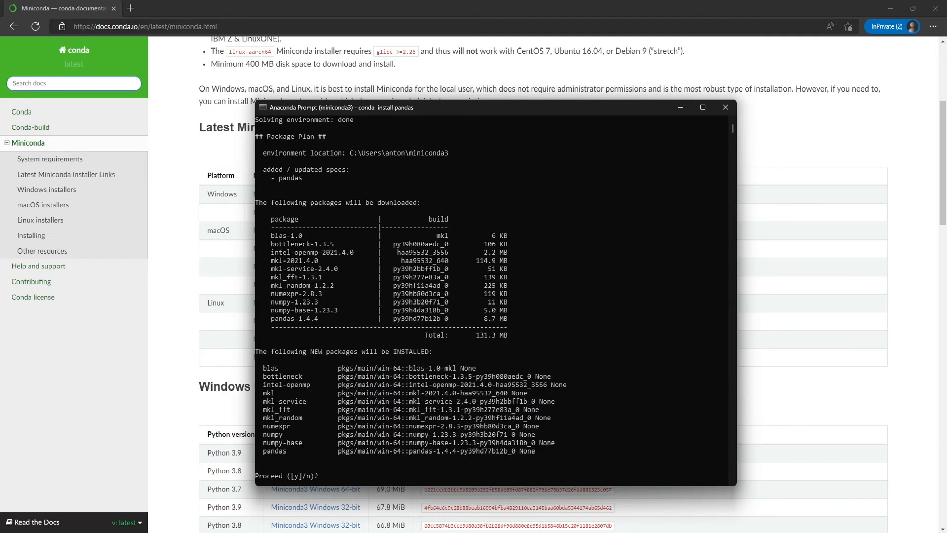
left_click(385, 477)
type("y")
key("Return")
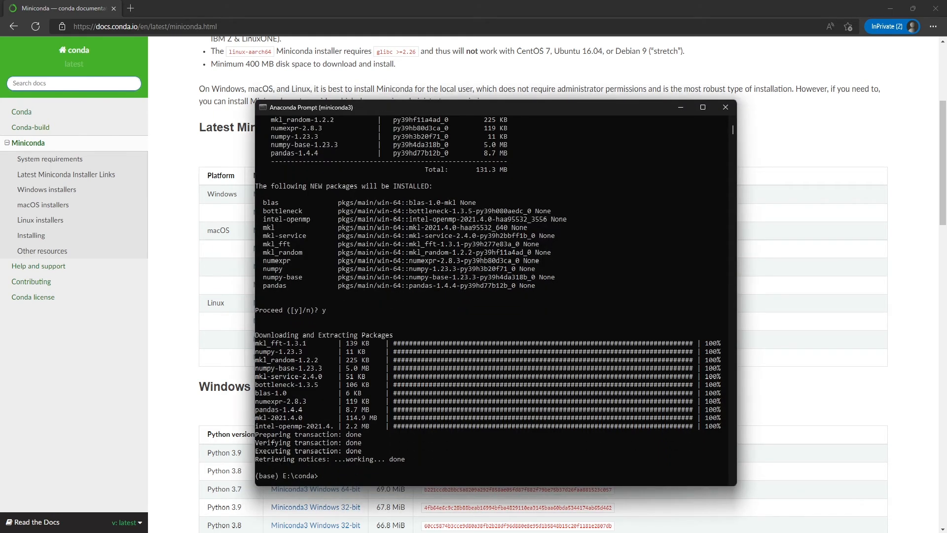
Step: Run 'jupyter notebook' in the console so the server starts and the home page opens
left_click(372, 467)
type("ju")
type("ook")
key("Return")
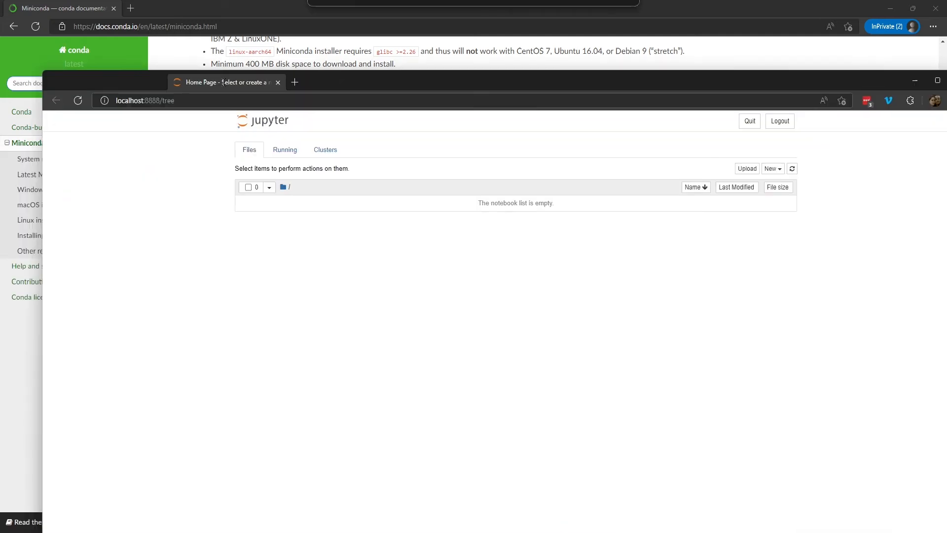
Step: Maximize the Jupyter browser window and get nb.ipynb open with its NOTAMeter Analysis cells
double_click(251, 78)
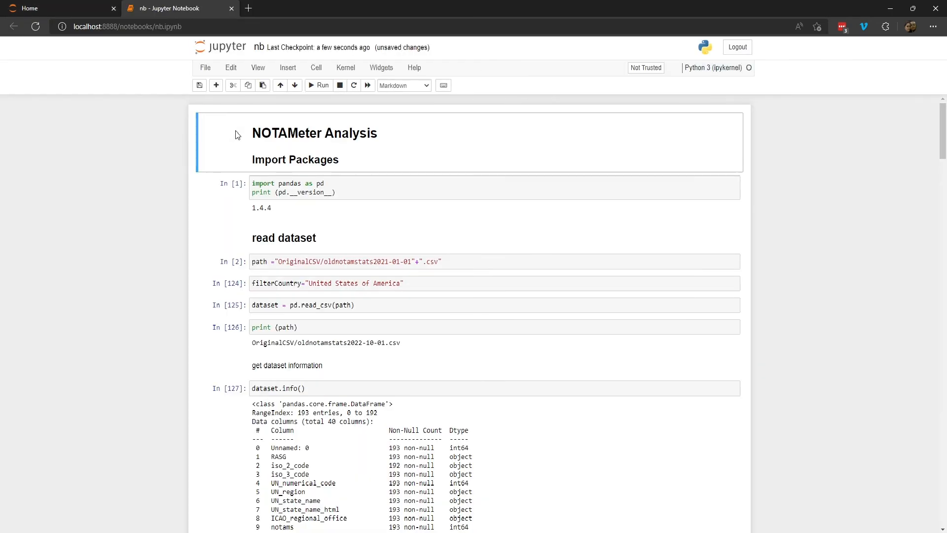
left_click(319, 86)
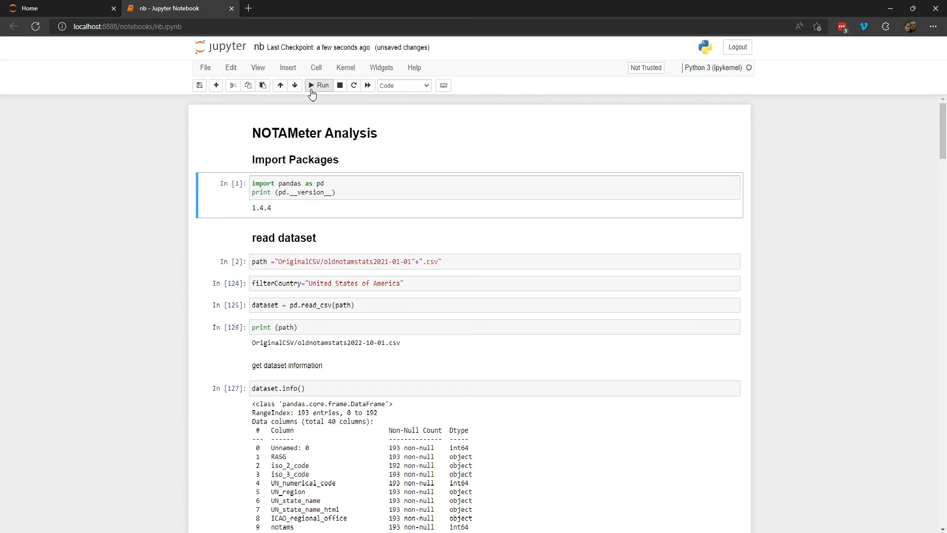
Step: Run the import and heading cells and browse the Insert and View menus
key("Return")
left_click(318, 86)
left_click(318, 85)
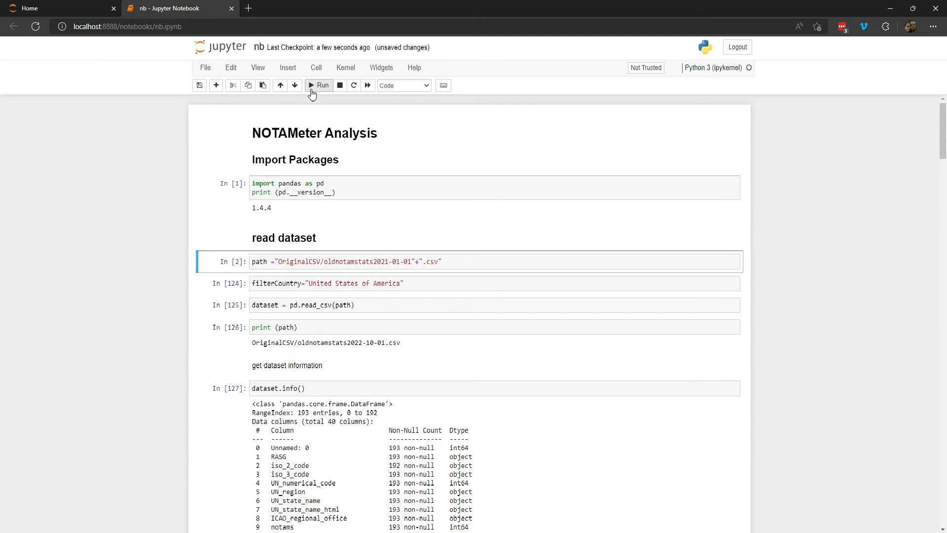
left_click(287, 68)
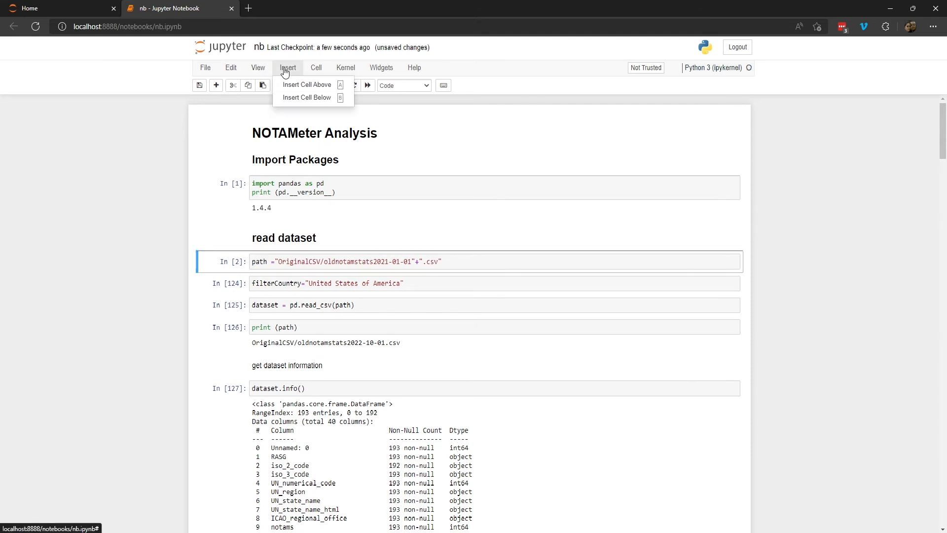
left_click(257, 68)
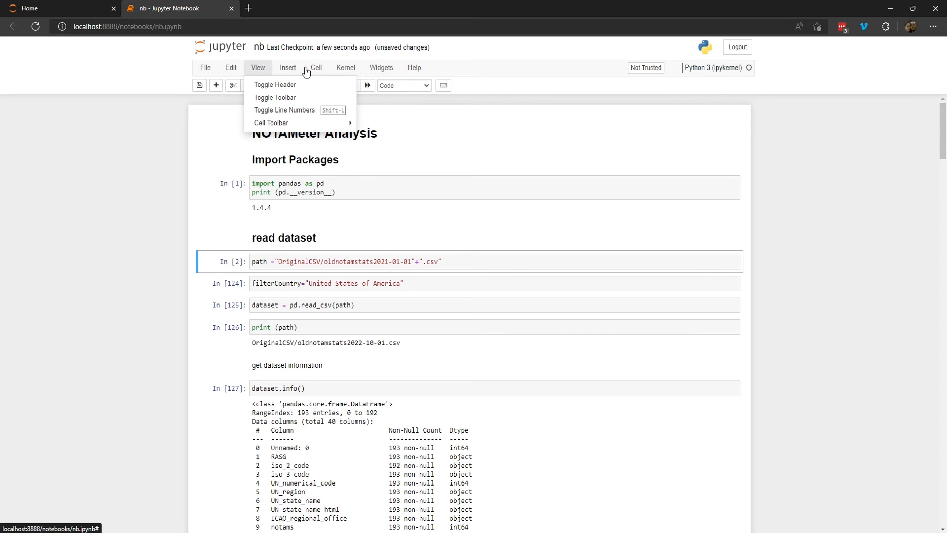
Step: Choose Kernel > Restart & Clear Output, confirm it, and select the pandas import cell
left_click(345, 68)
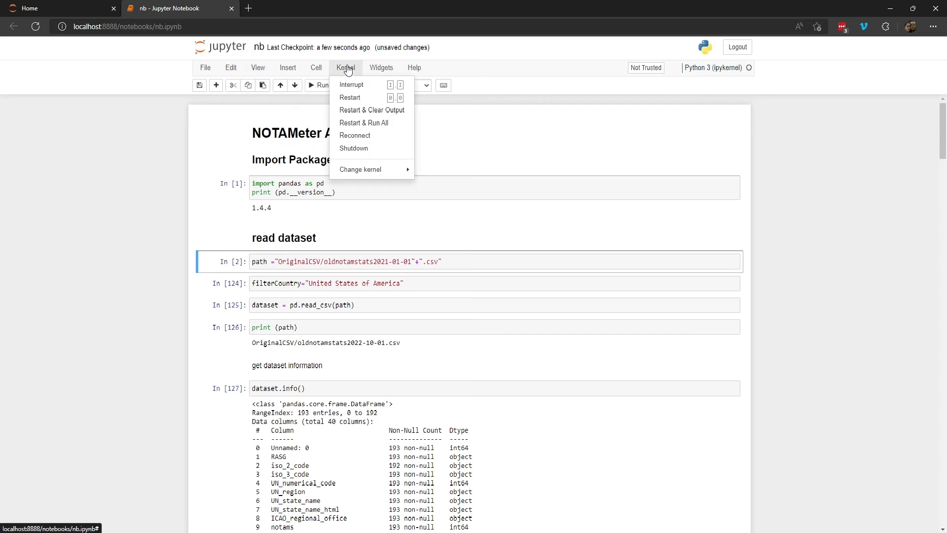
left_click(370, 111)
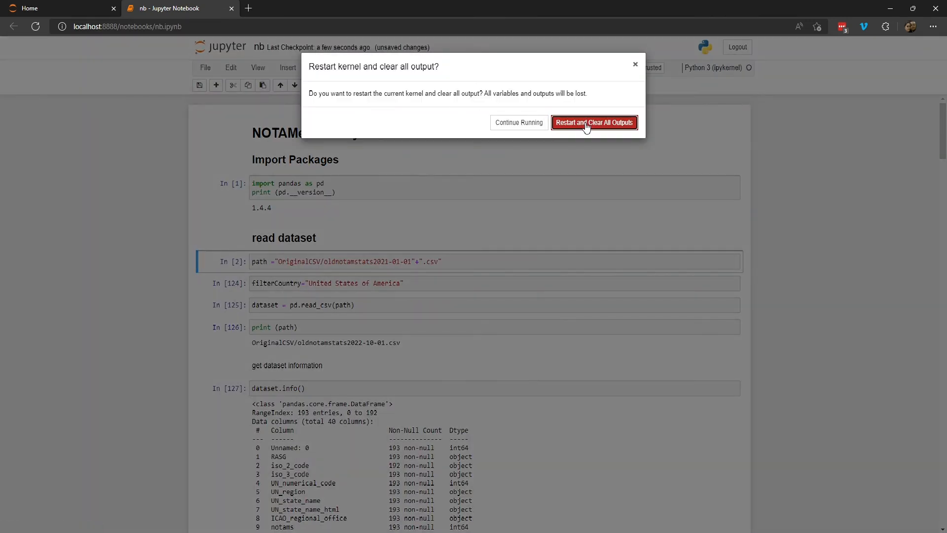
left_click(586, 126)
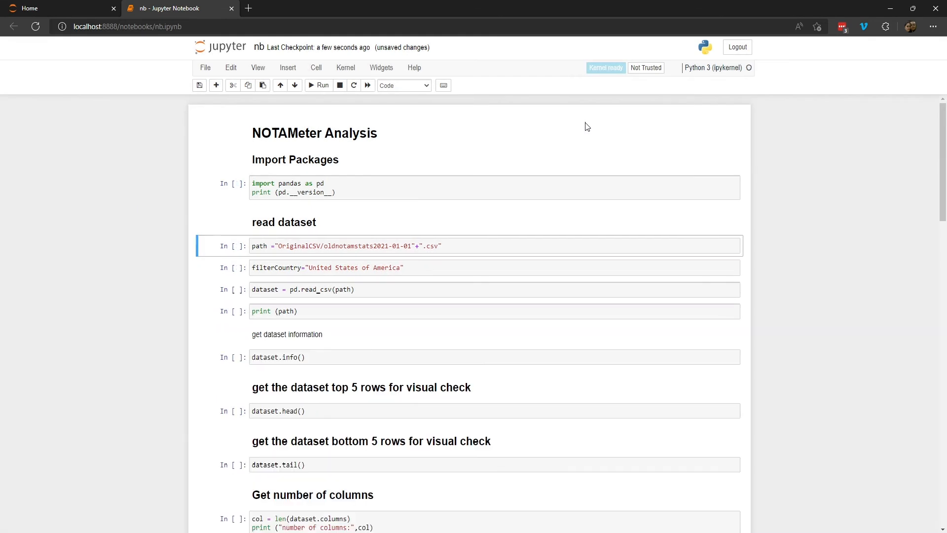
left_click(342, 192)
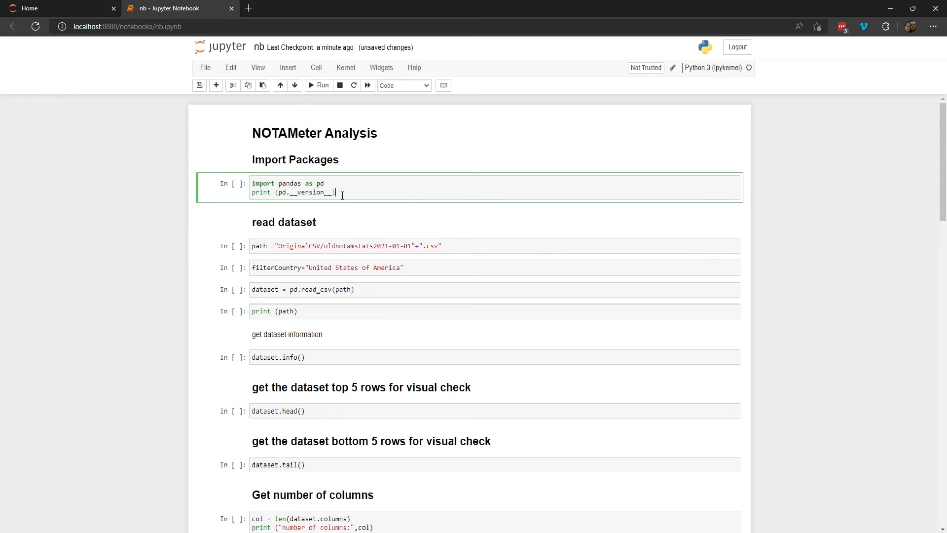
Step: Run the import, path, filterCountry and pd.read_csv cells; the read fails with FileNotFoundError
key("shift+Return")
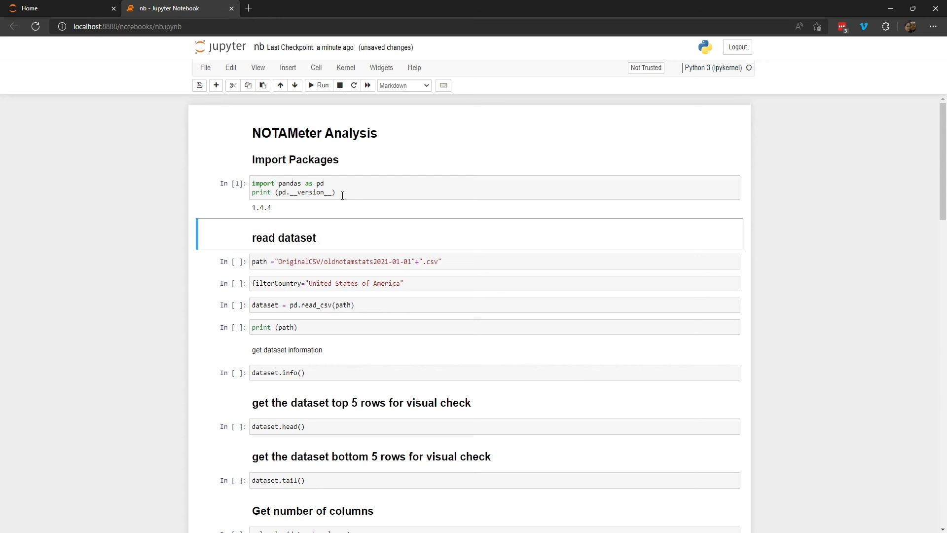
key("shift+Return")
key("shift+Return")
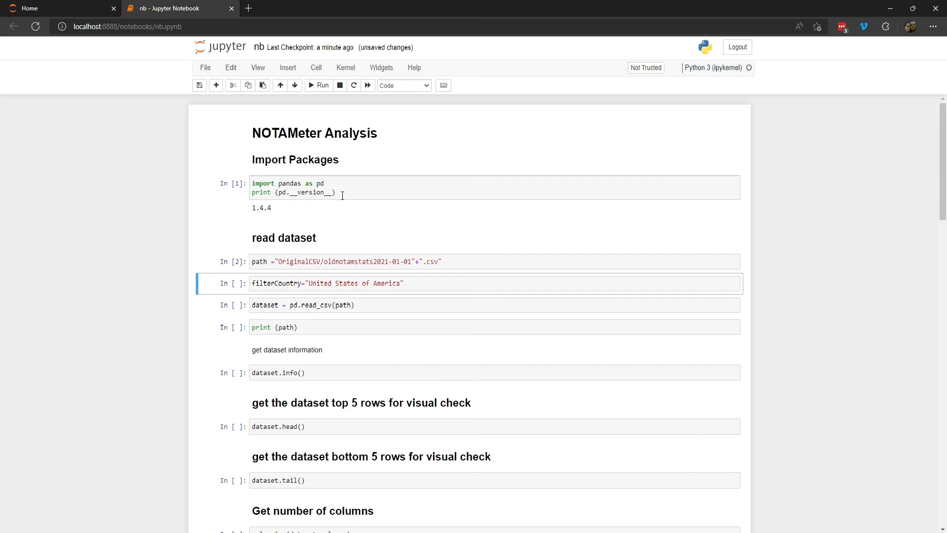
key("shift+Return")
key("shift+Return")
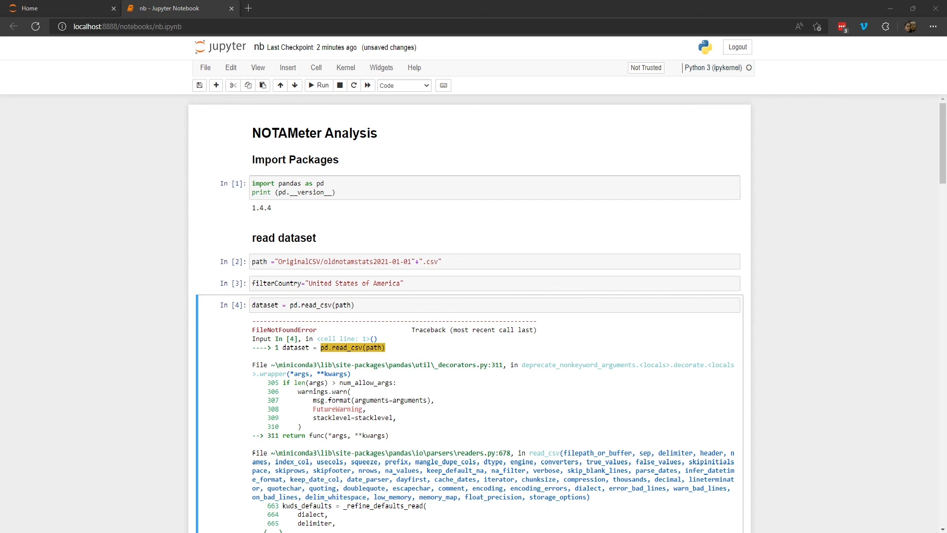
key("ctrl+s")
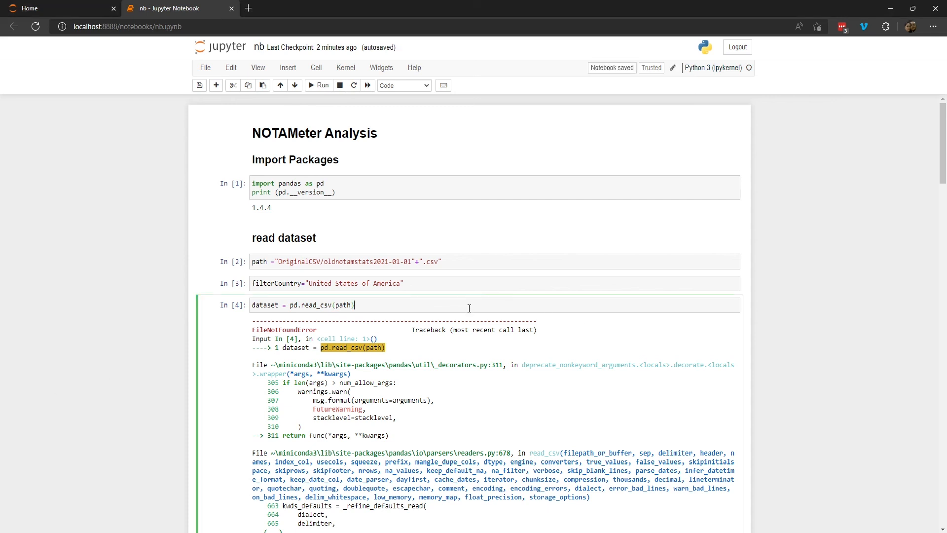
Step: Rerun read_csv successfully, print OriginalCSV/oldnotamstats2021-01-01.csv and show dataset.info() with 193 entries, 40 columns
key("shift+Return")
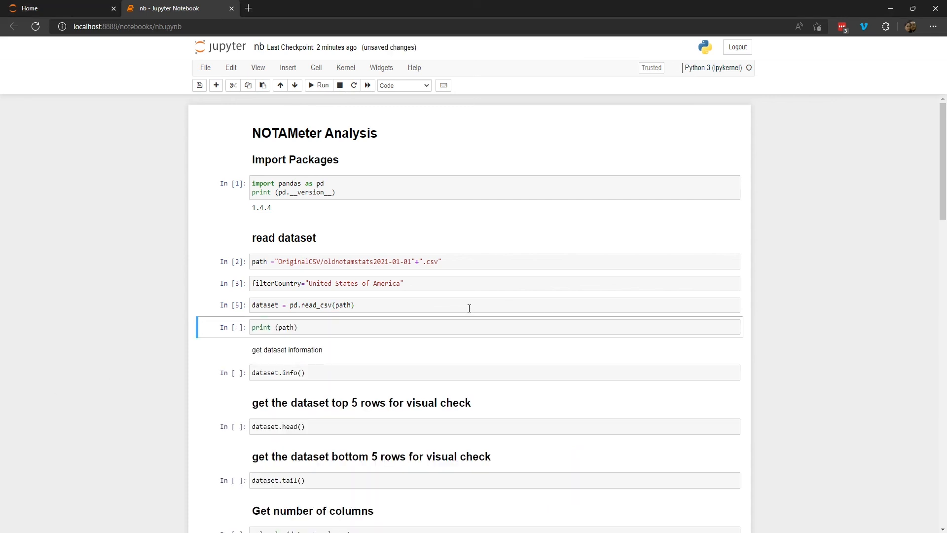
left_click(468, 308)
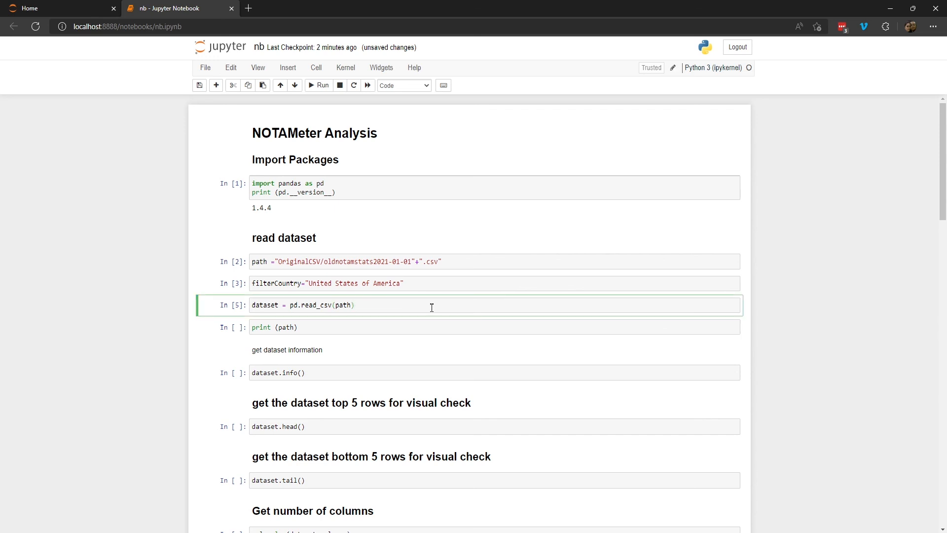
key("shift+Return")
key("shift+Return")
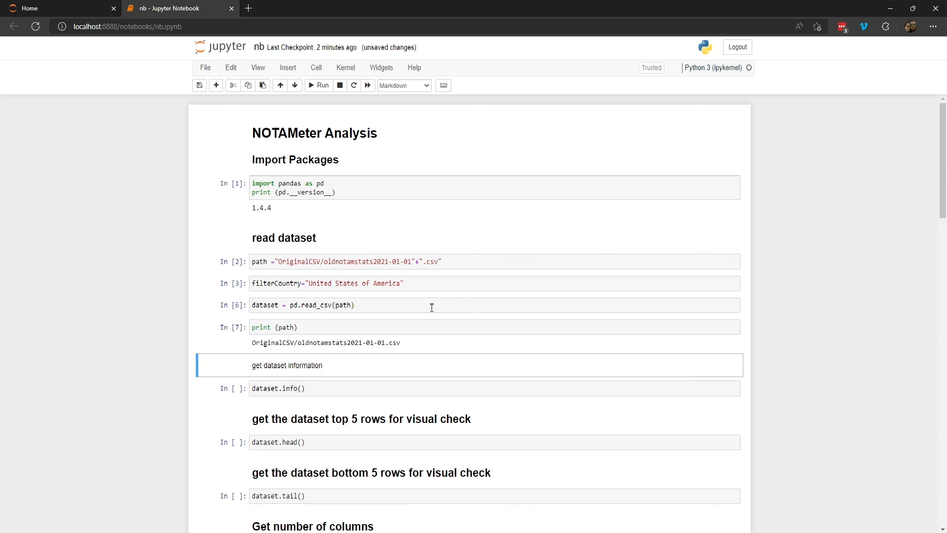
key("shift+Return")
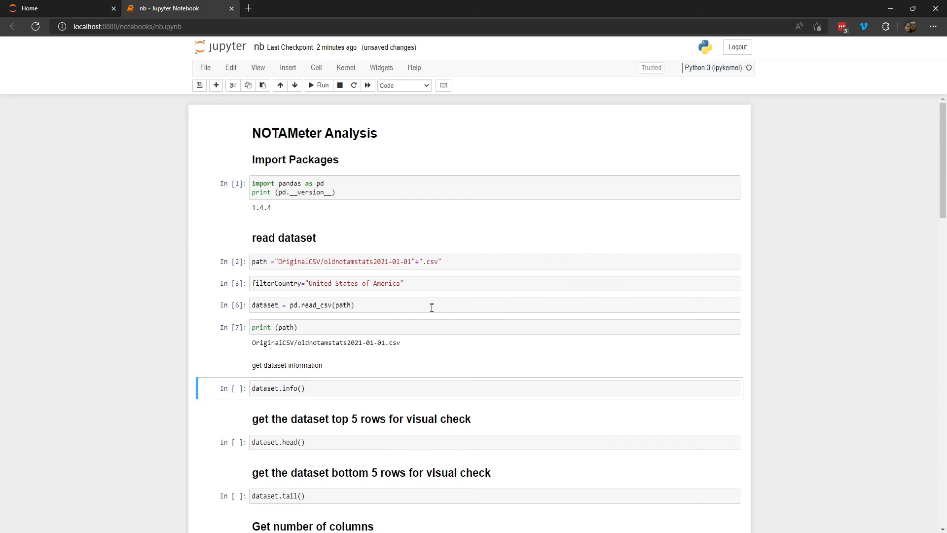
key("shift+Return")
scroll(431, 307, "down", 3)
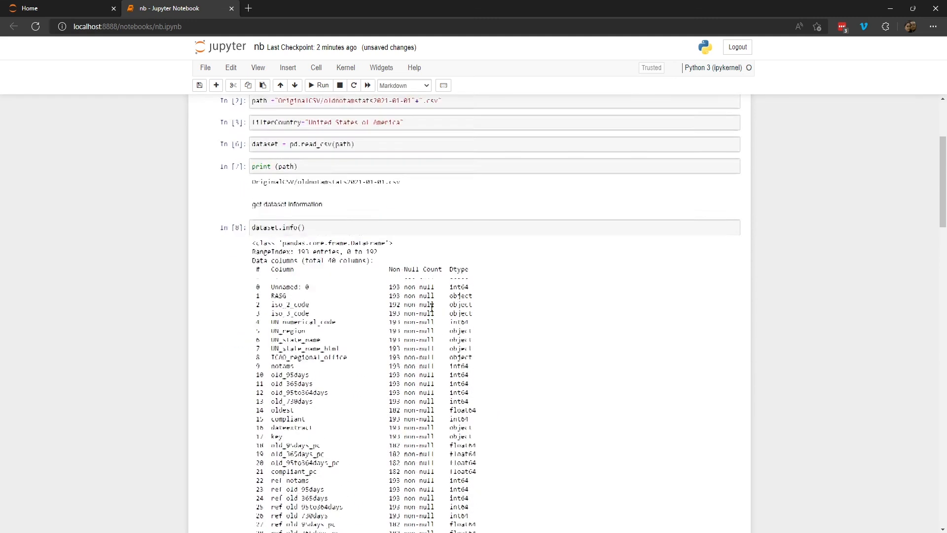
scroll(431, 307, "down", 3)
scroll(431, 308, "down", 4)
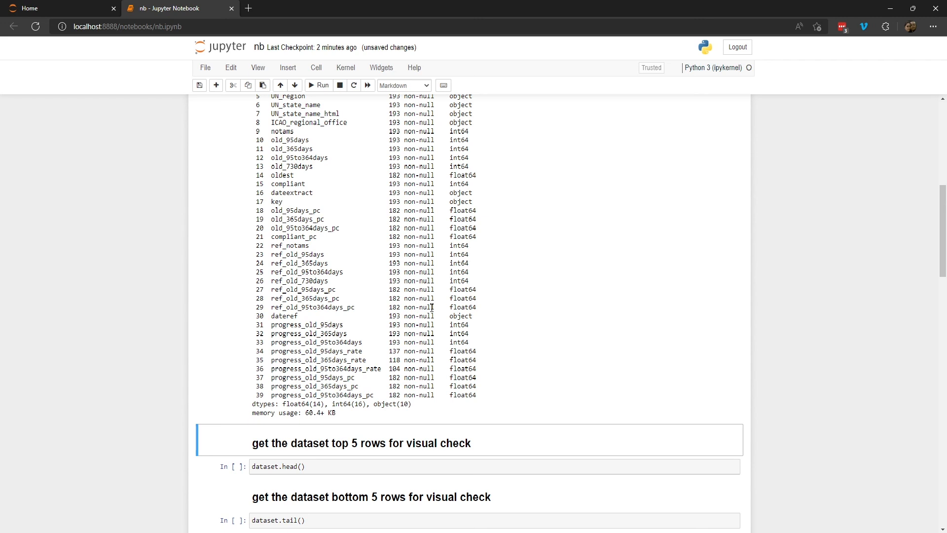
scroll(431, 308, "up", 5)
scroll(431, 308, "up", 5)
scroll(431, 307, "up", 3)
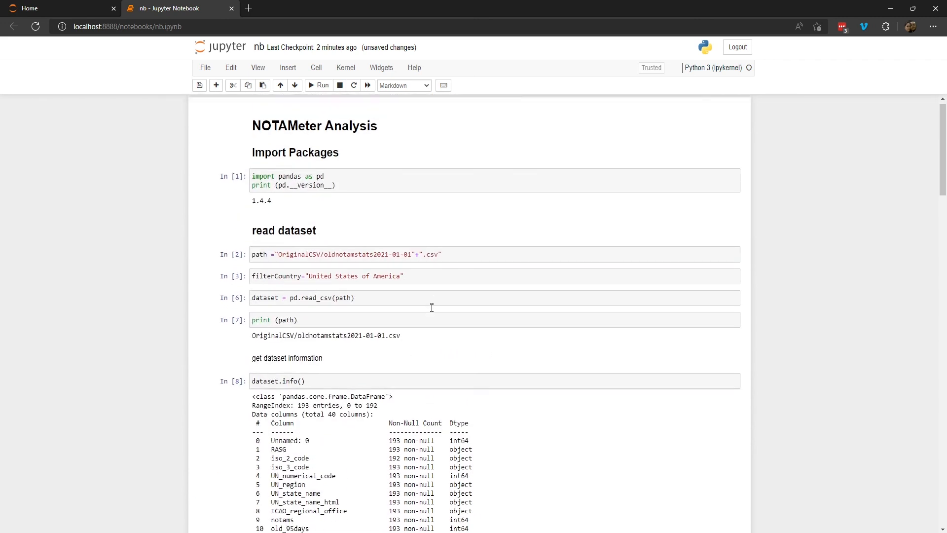